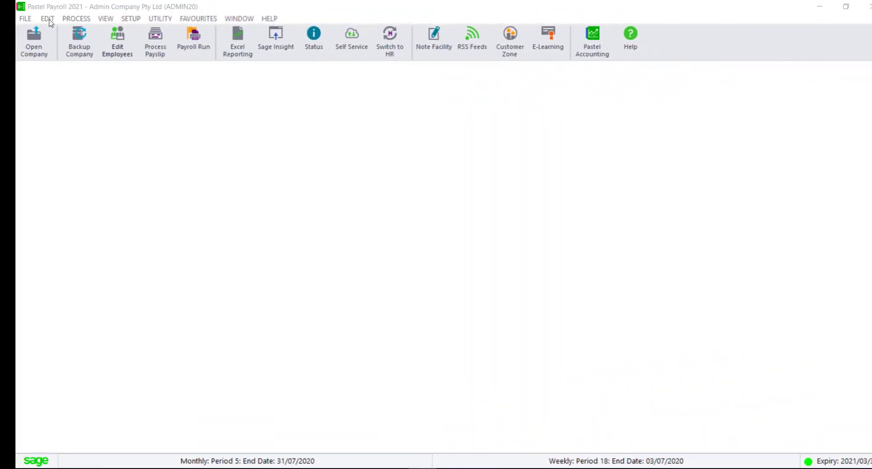
- Start a new employee masterfile with employee code 0001
left_click(48, 19)
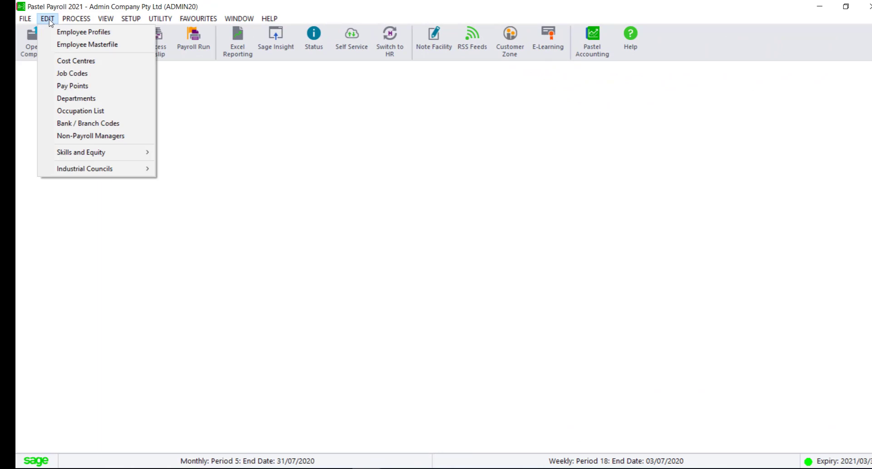
left_click(57, 48)
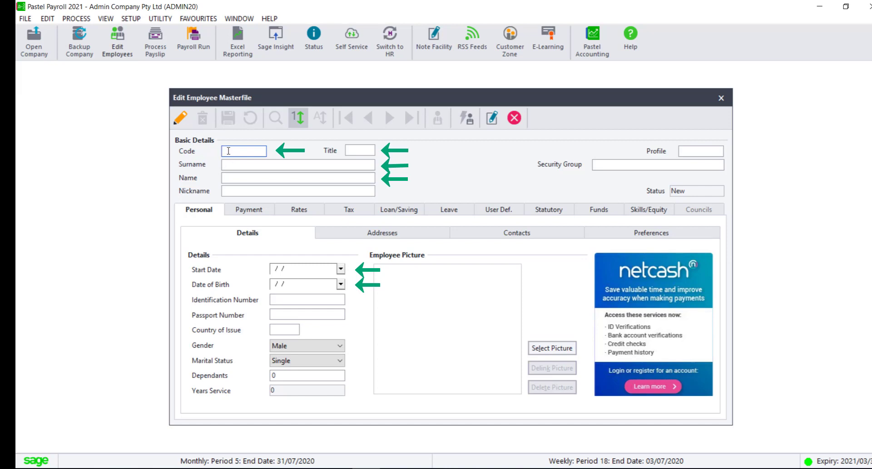
type("0001")
key("Tab")
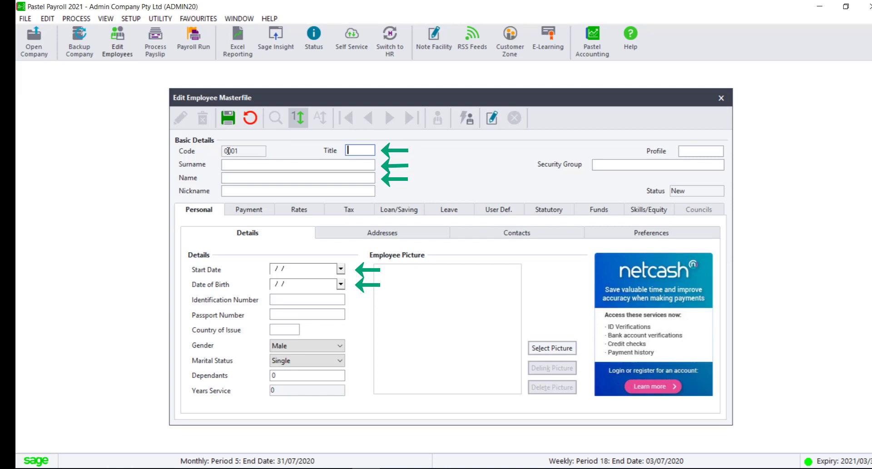
- Enter title Mr with the employee's surname and first name, then move to personal details
type("Mr")
key("Tab")
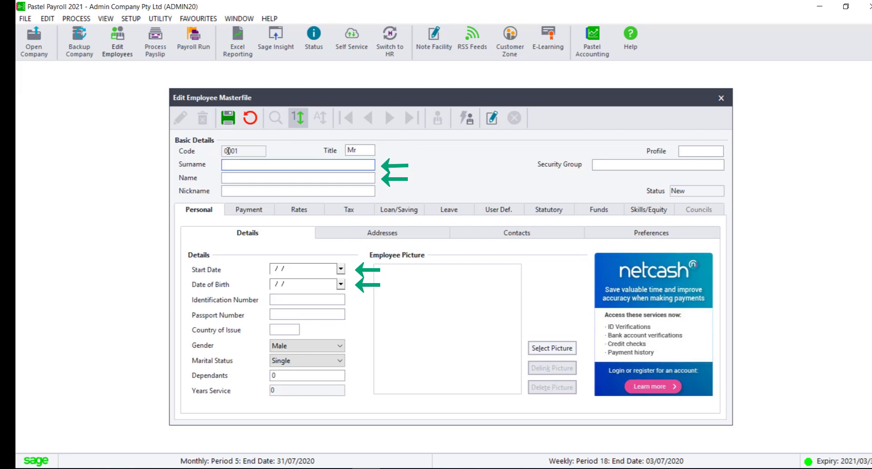
key("Tab")
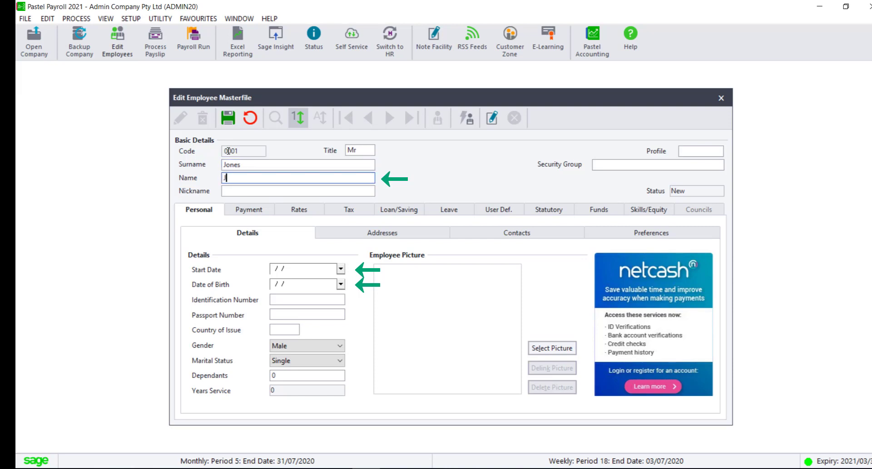
key("Tab")
key("Tab")
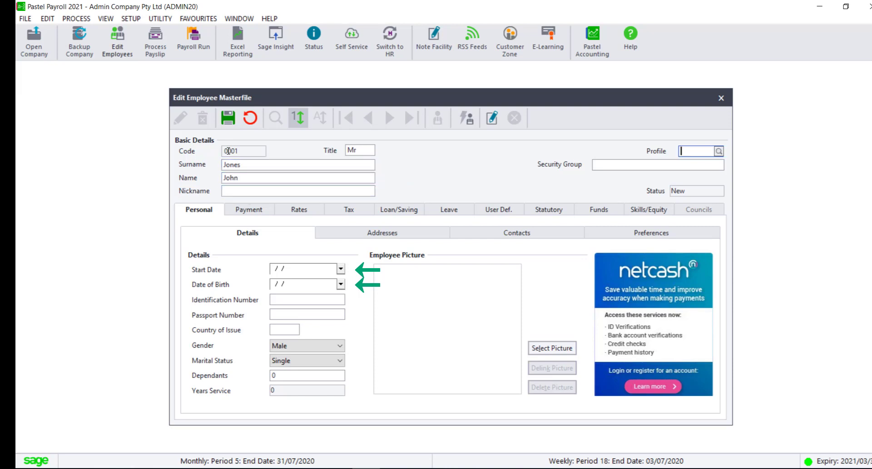
key("Tab")
key("Tab")
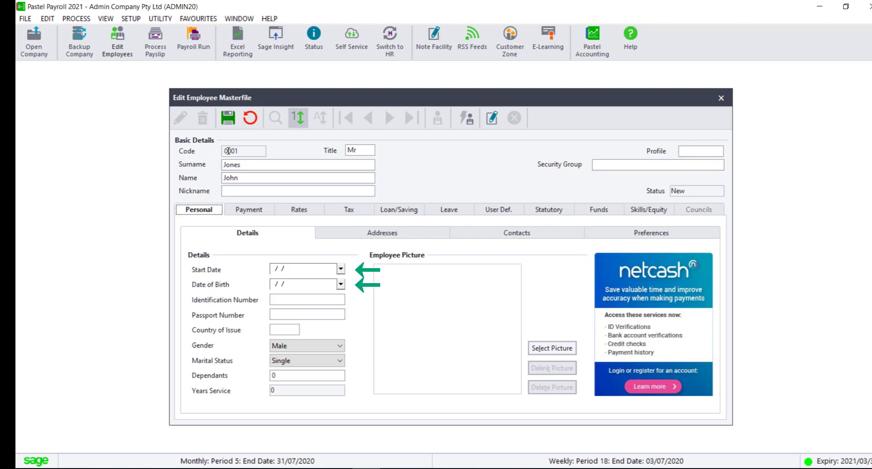
key("Tab")
key("Tab")
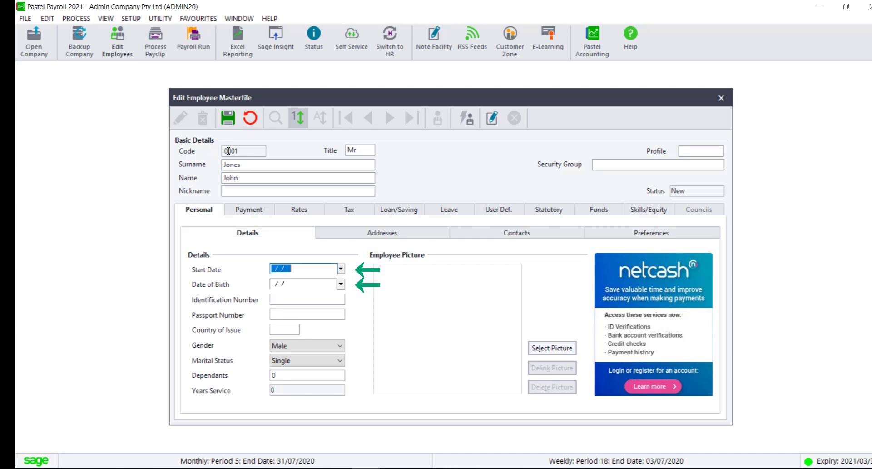
- Set the start date to 01/07/2020 and choose August as the birth month
left_click(340, 269)
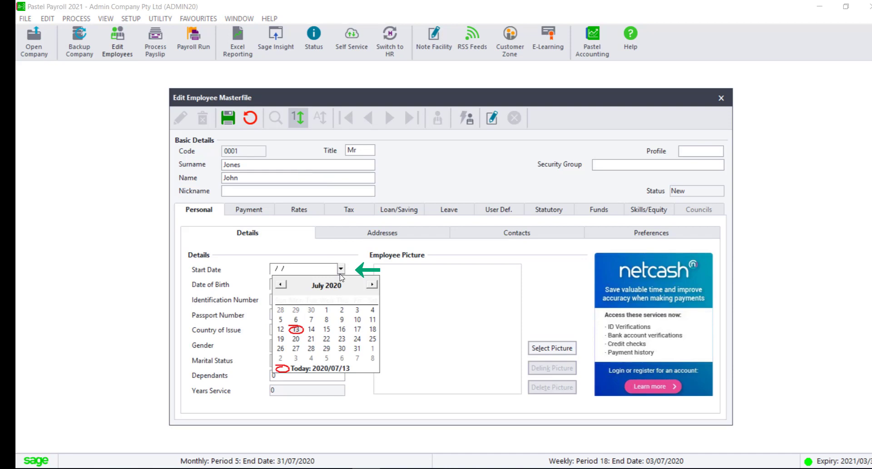
left_click(326, 311)
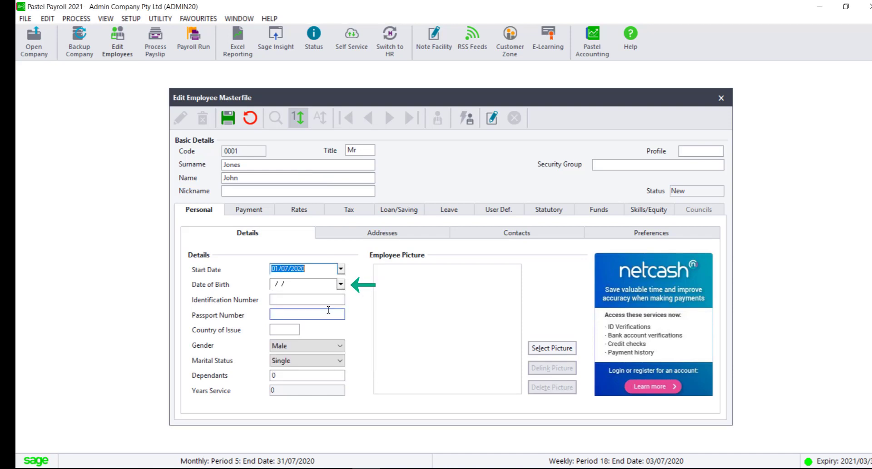
left_click(340, 285)
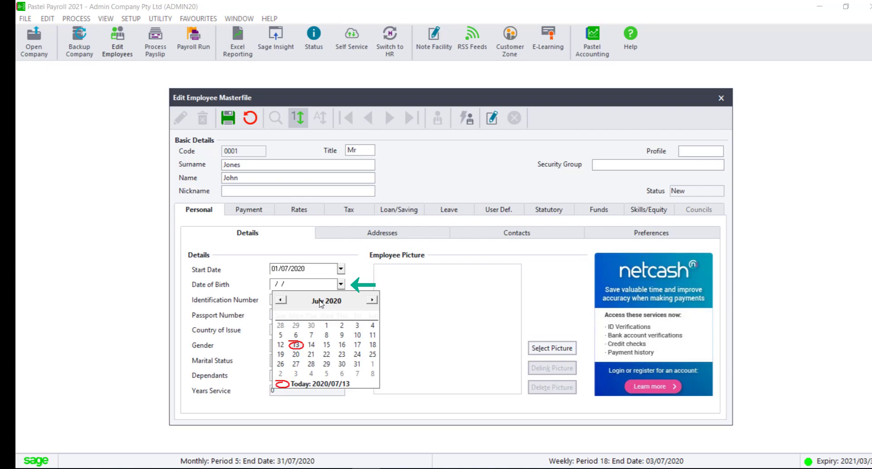
left_click(322, 302)
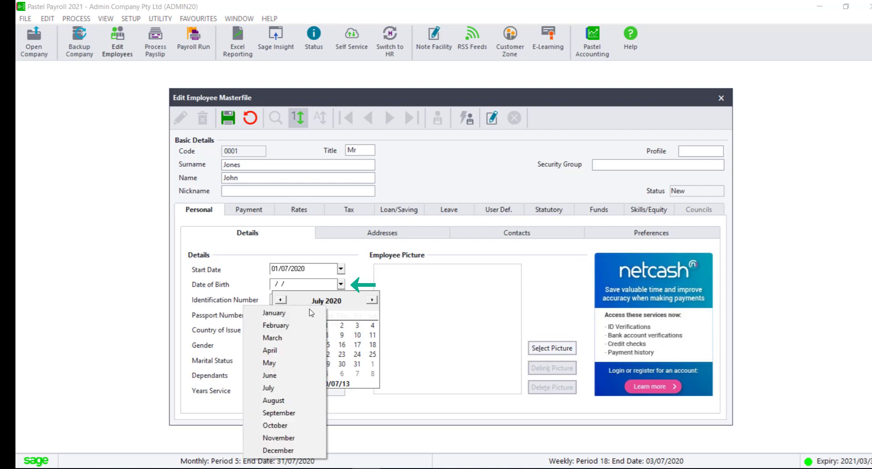
left_click(273, 401)
- Complete the date of birth as 21/08/1980, then move through the ID and passport fields
left_click(339, 303)
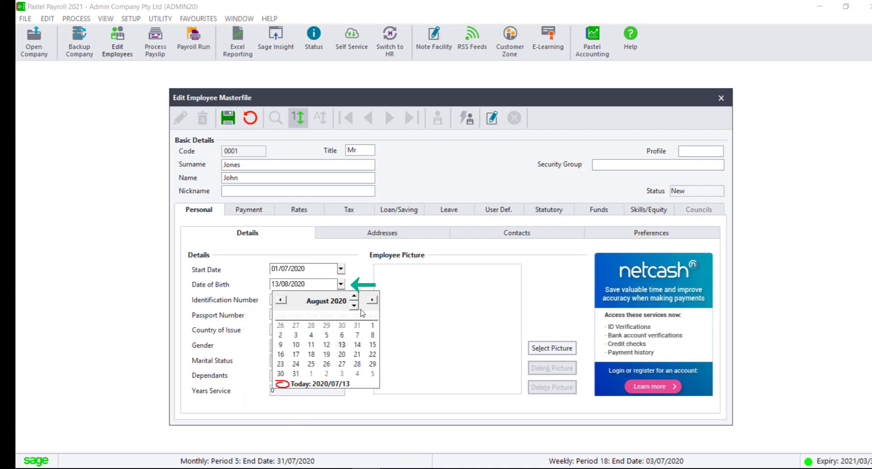
left_click(354, 306)
left_click(354, 306)
left_click(354, 306)
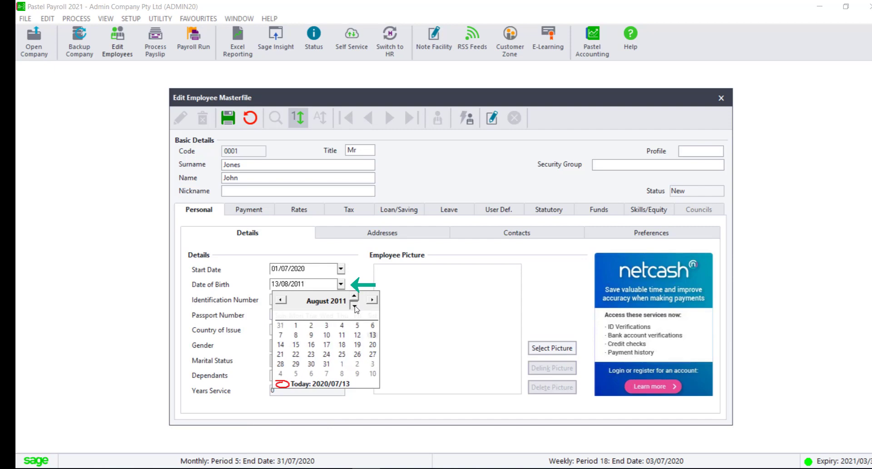
left_click(354, 306)
left_click(354, 306)
left_click(355, 297)
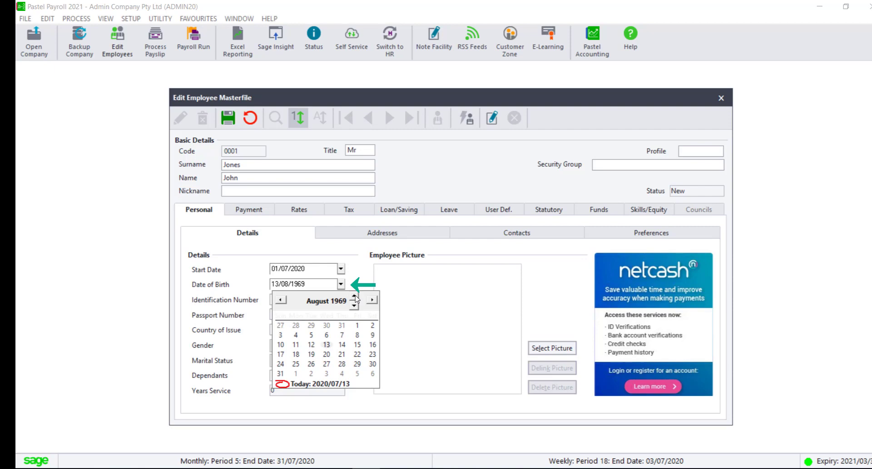
left_click(355, 296)
left_click(342, 355)
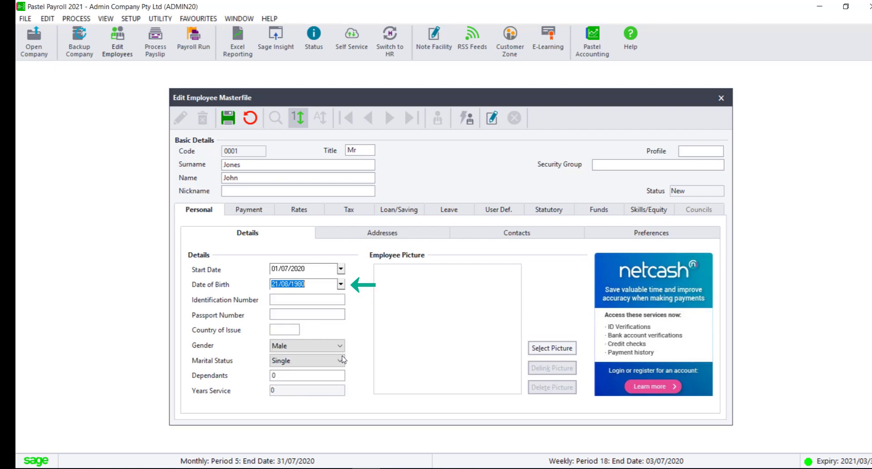
left_click(330, 303)
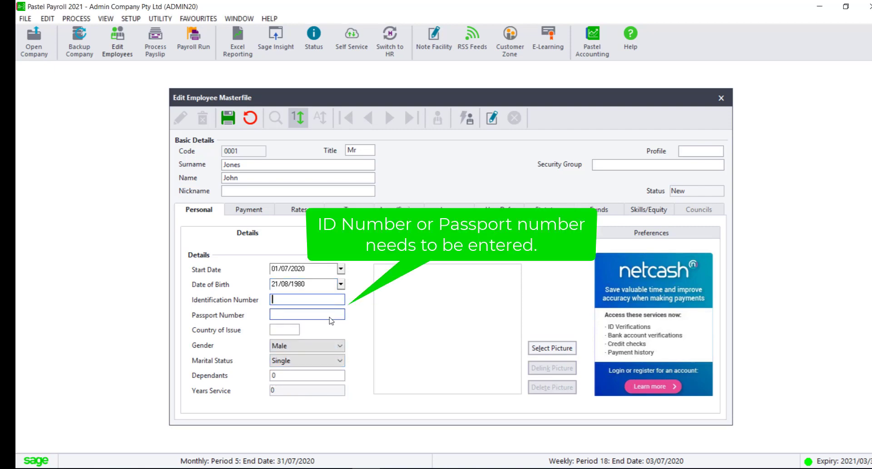
left_click(331, 317)
- On the Addresses page, set the residential country code to ZA (South Africa)
left_click(393, 237)
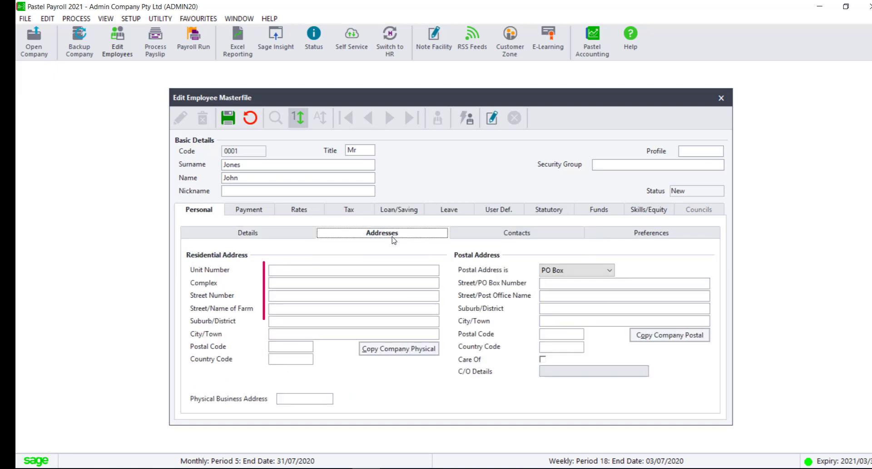
left_click(328, 273)
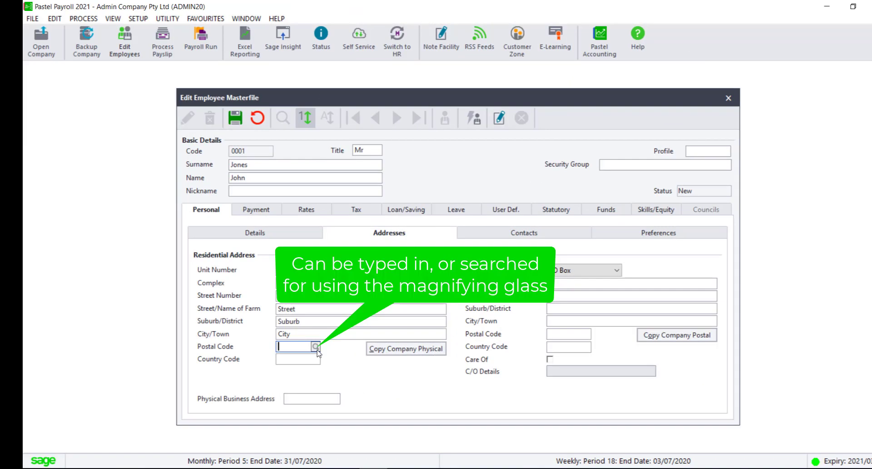
left_click(314, 346)
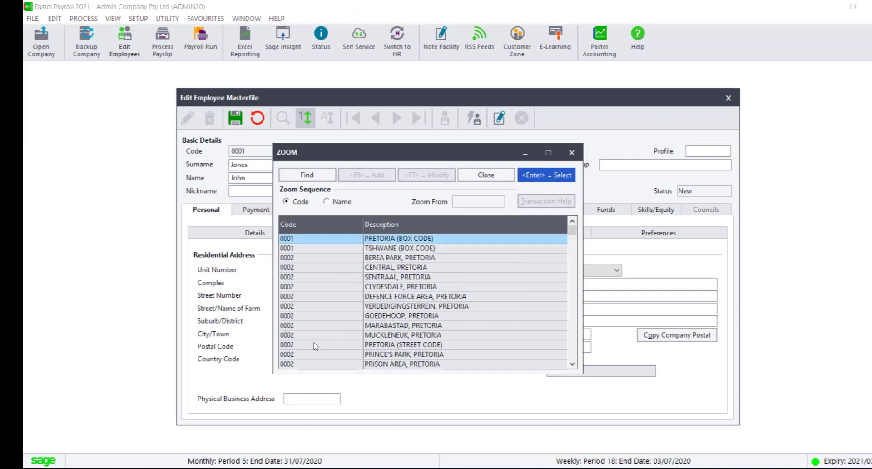
key("Escape")
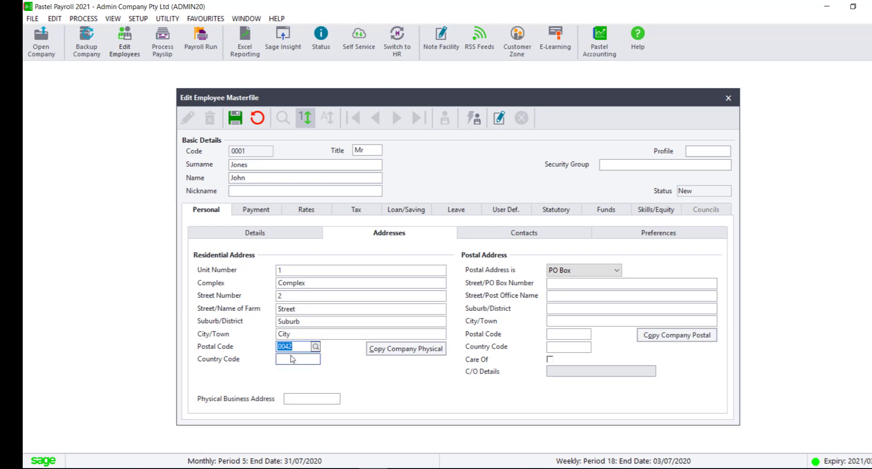
left_click(294, 360)
left_click(316, 359)
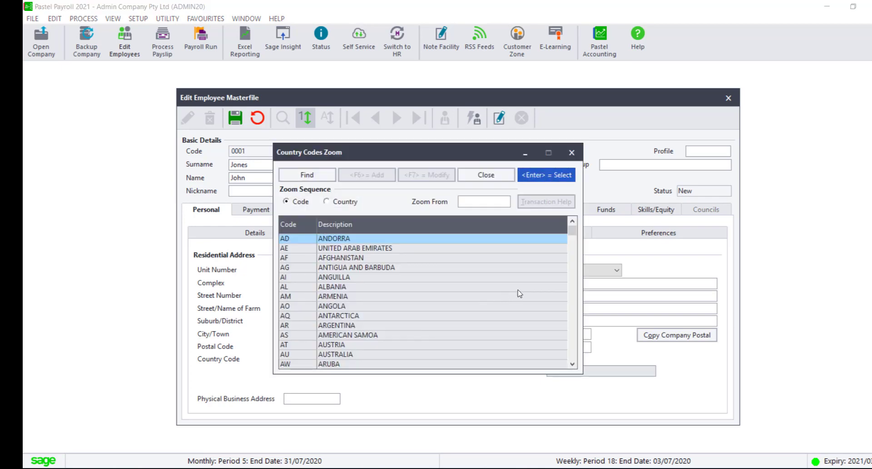
left_click_drag(573, 243, 572, 359)
left_click(287, 348)
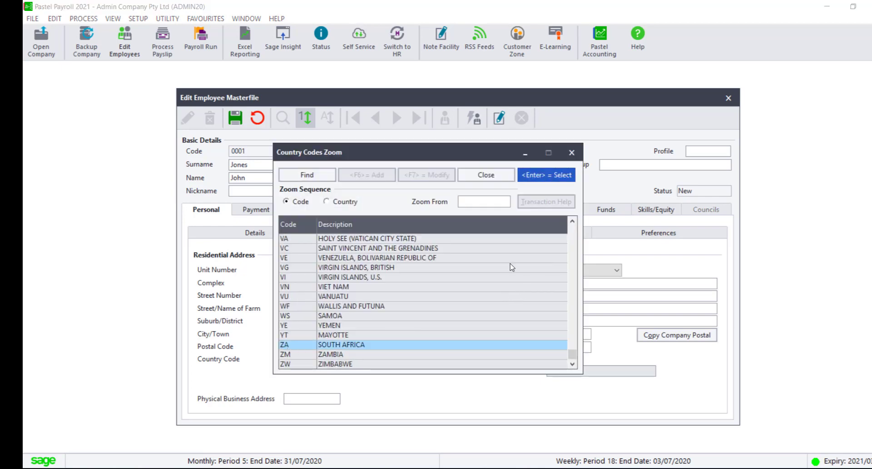
left_click(562, 174)
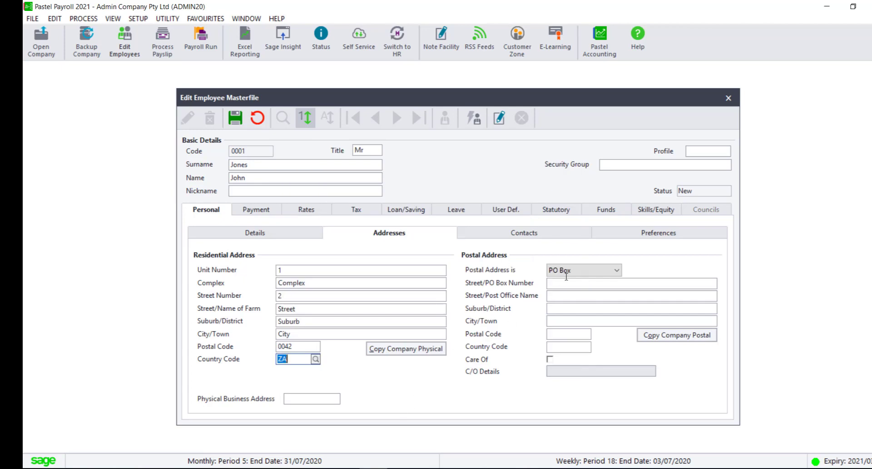
- Set the postal address to Same as Residential
left_click(616, 273)
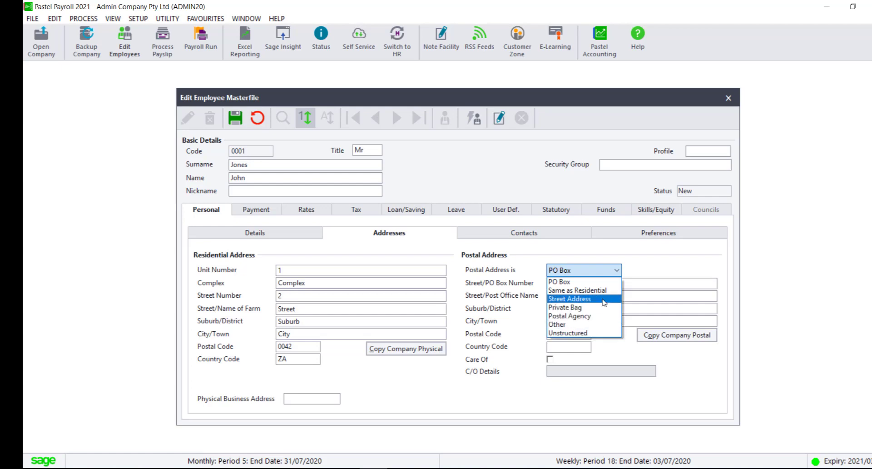
left_click(604, 291)
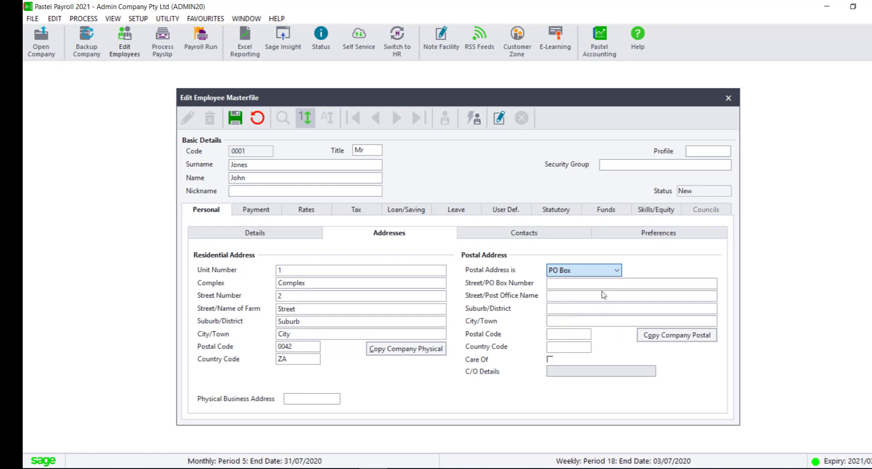
left_click(507, 234)
- Enter the work phone number, keep Monthly pay frequency and choose Bank Transfer payment
left_click(400, 267)
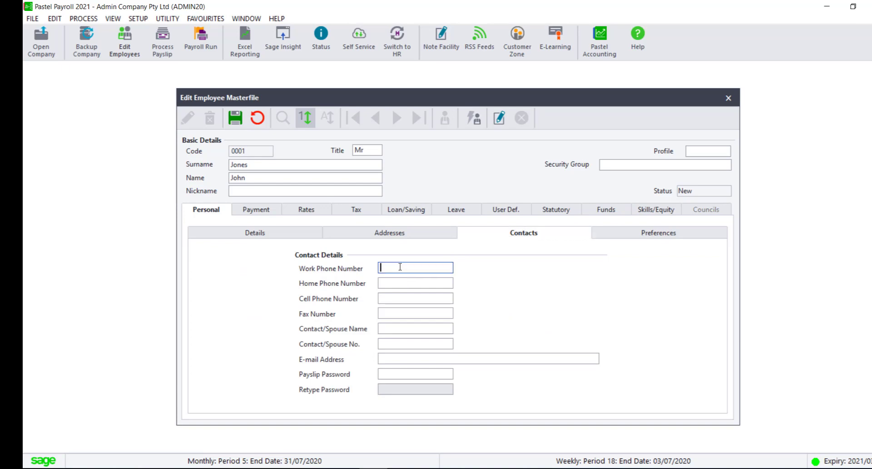
left_click(262, 209)
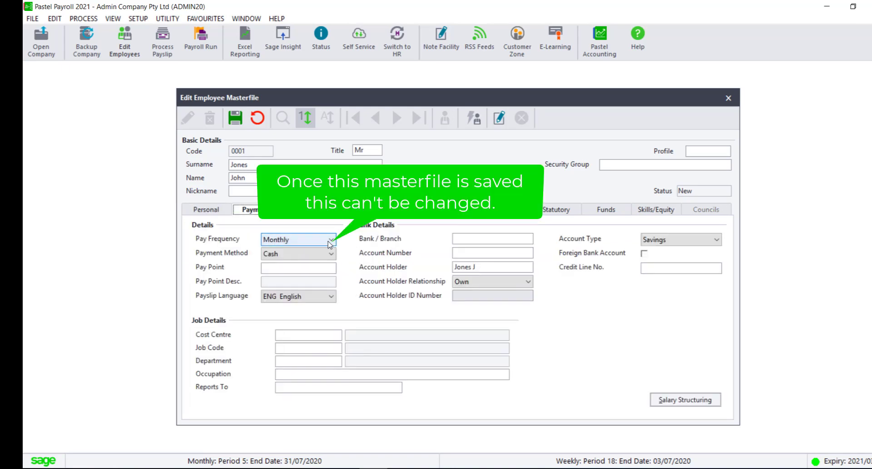
left_click(330, 240)
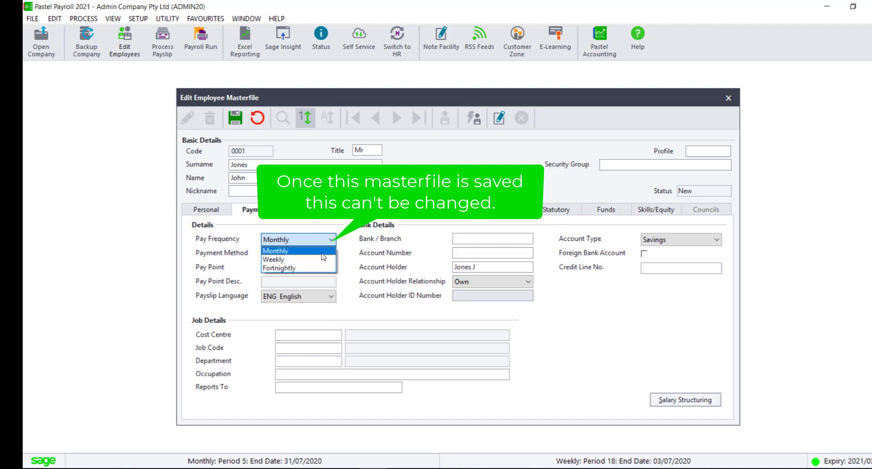
left_click(322, 251)
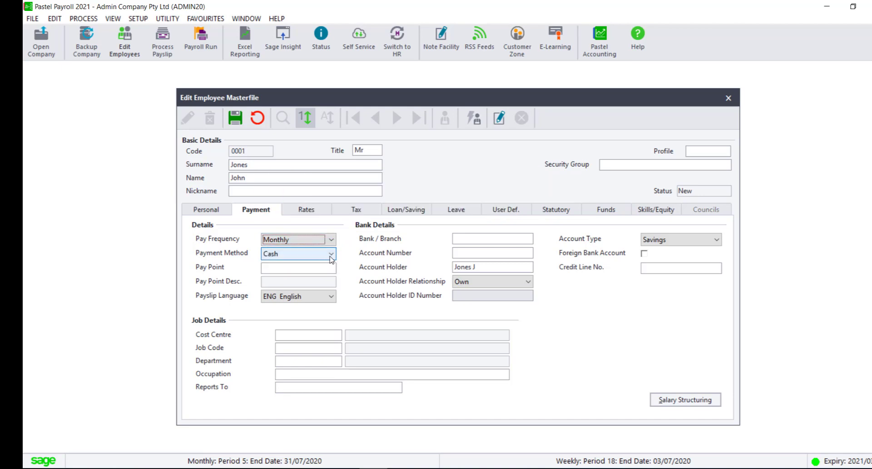
left_click(330, 257)
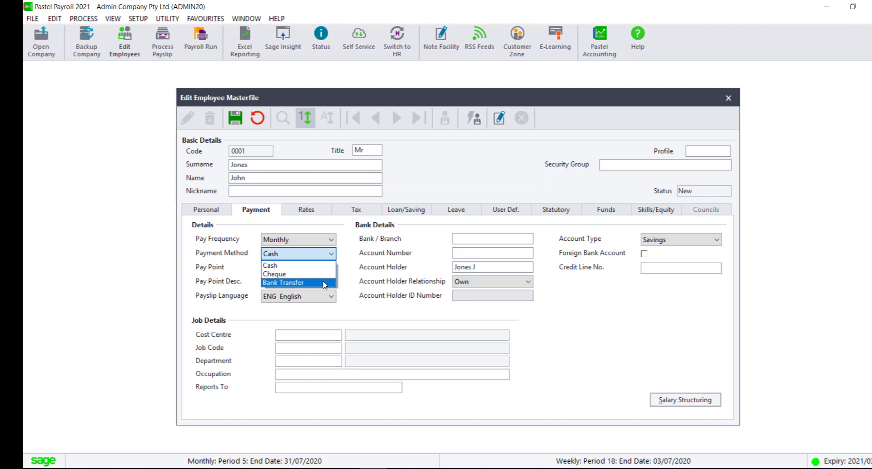
left_click(324, 283)
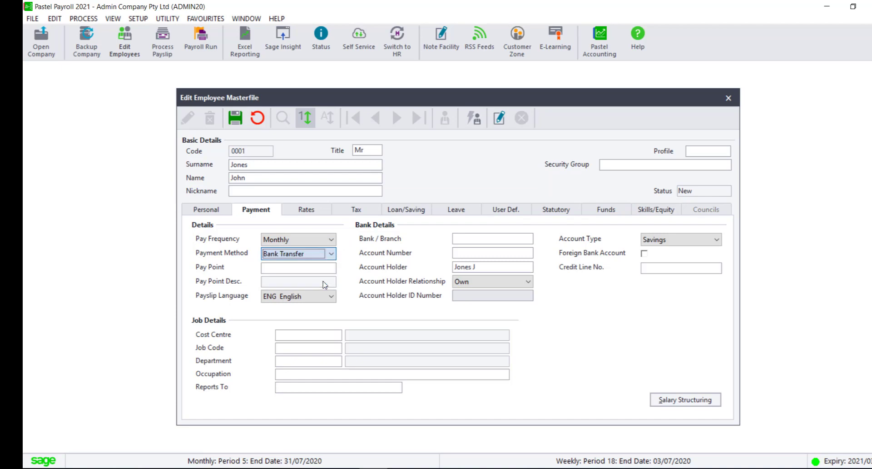
left_click(490, 238)
- Add bank/branch 0001 'ABC Bank', branch code 123456, branch and bank name 'ABC Bank Universal'
left_click(528, 239)
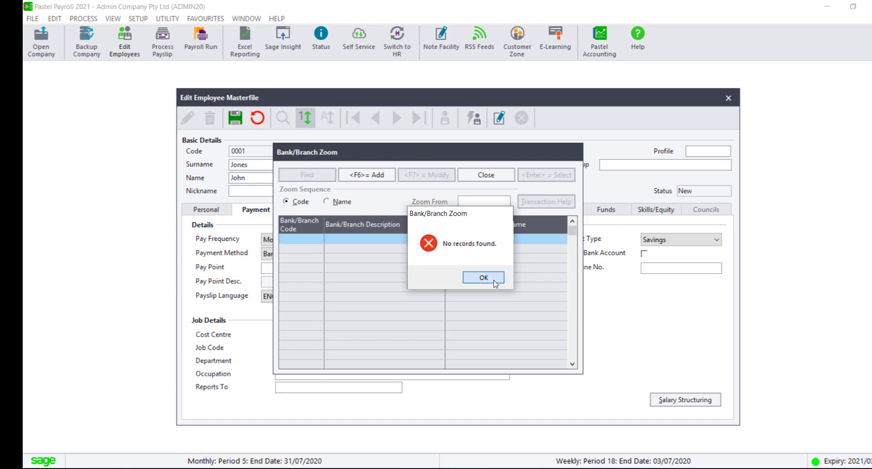
left_click(483, 278)
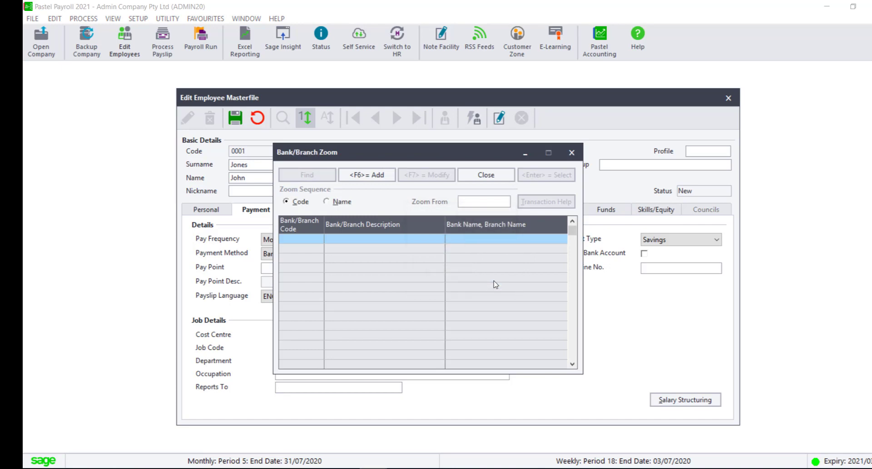
left_click(372, 175)
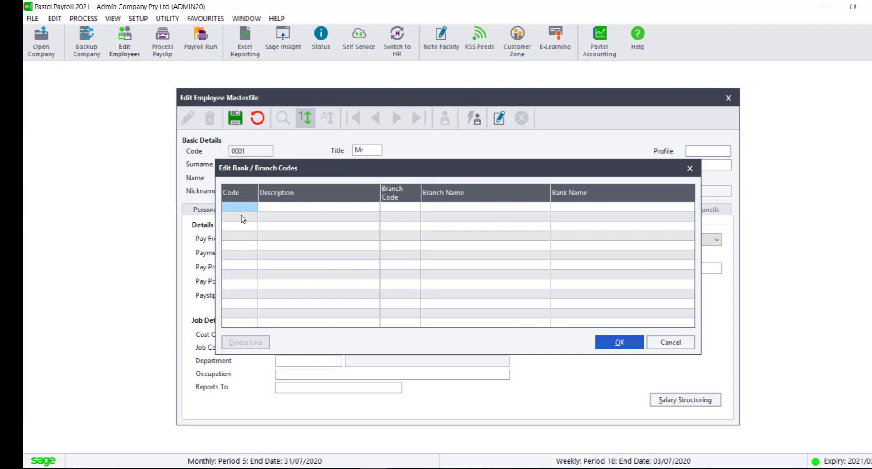
left_click(240, 209)
key("Tab")
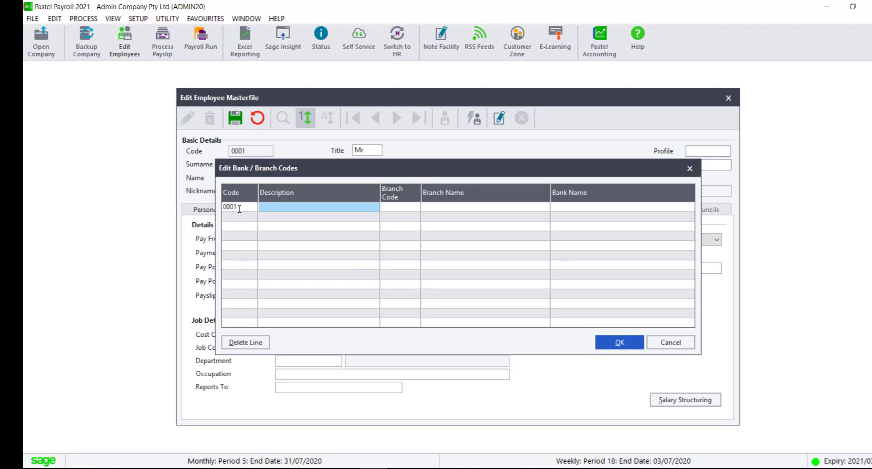
type("ABC Bank")
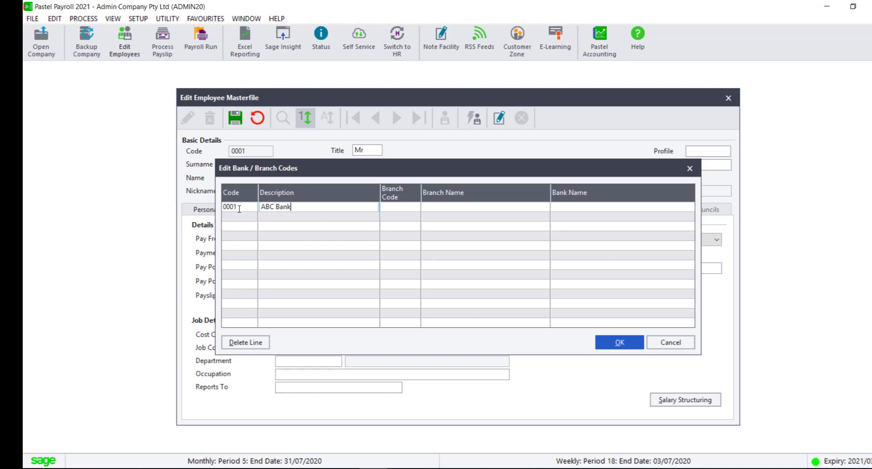
key("Tab")
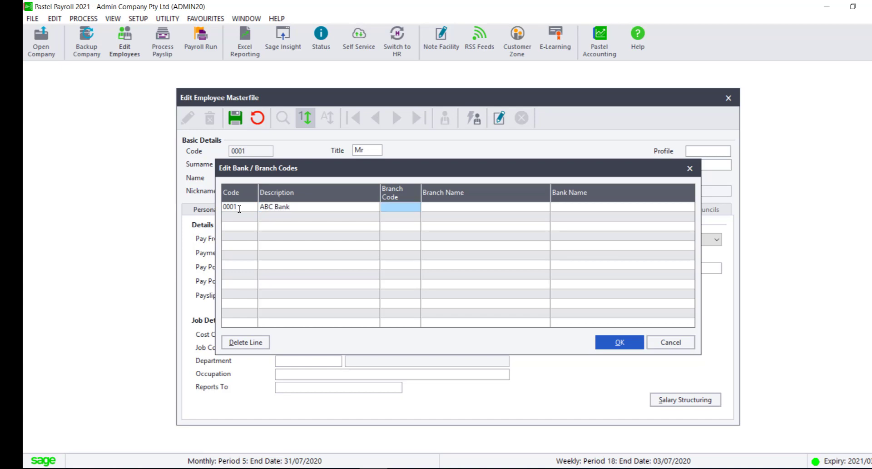
type("123456")
key("Tab")
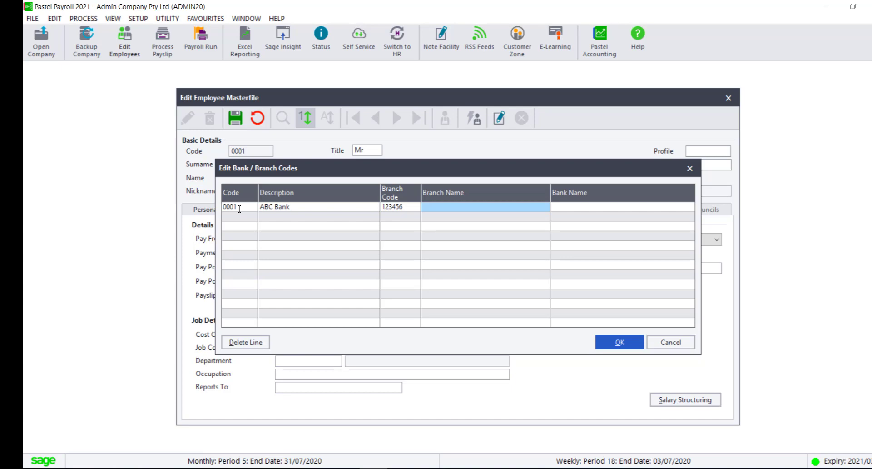
type("ABC")
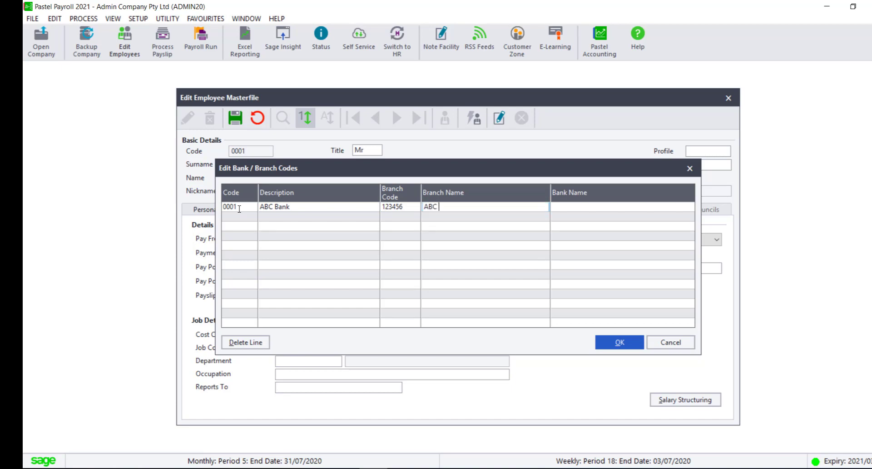
type(" Bank Universal")
key("Tab")
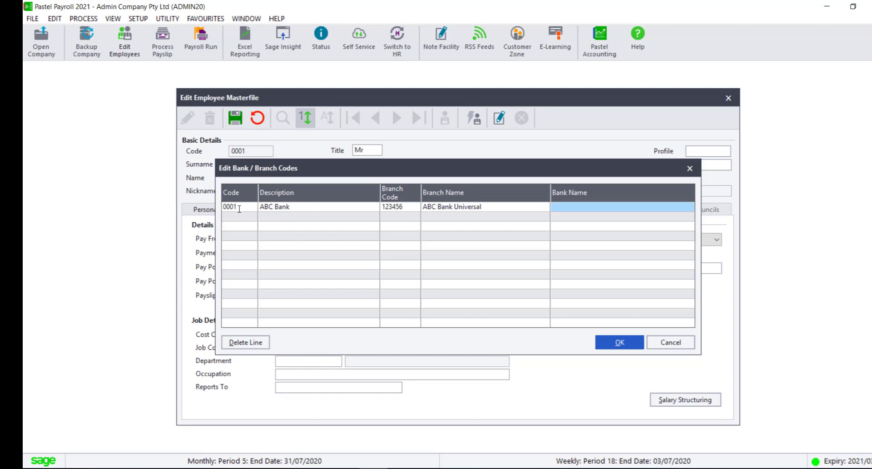
type("ABC B")
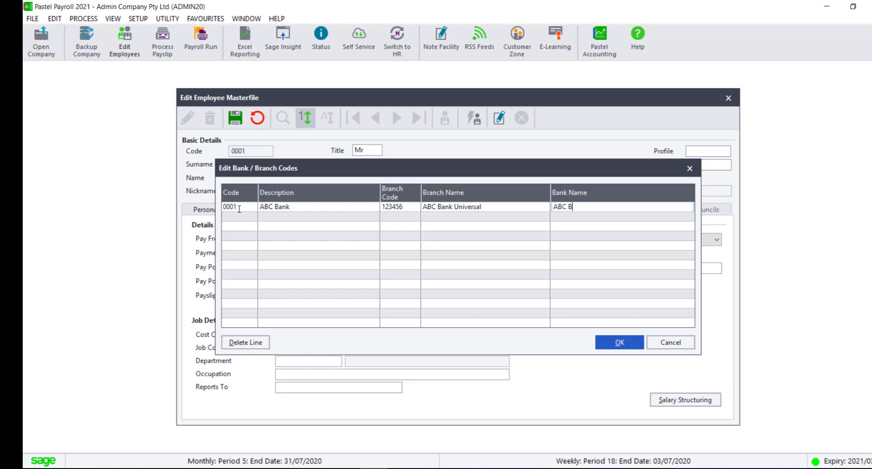
type("ank Universal")
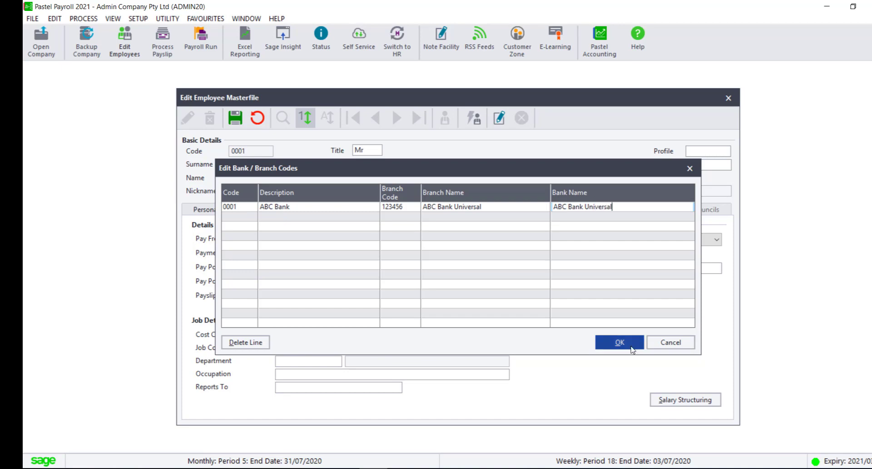
- Save the branch, assign bank/branch 0001, enter the account number and choose account type Cheque
left_click(620, 343)
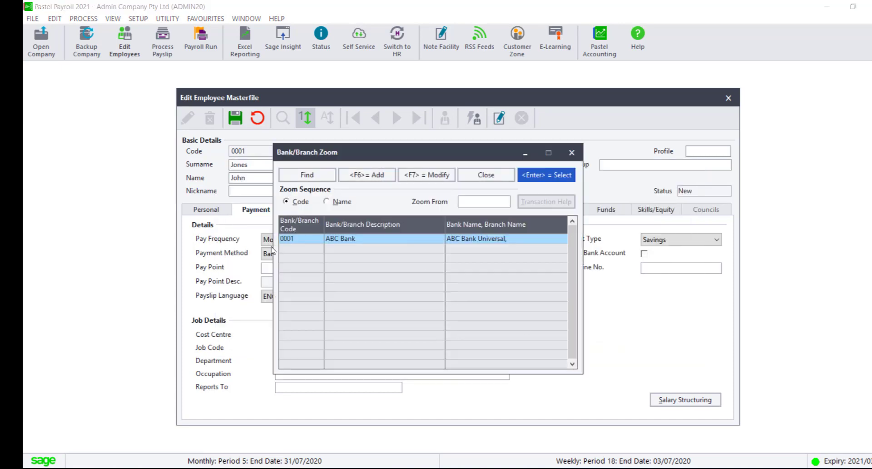
double_click(320, 243)
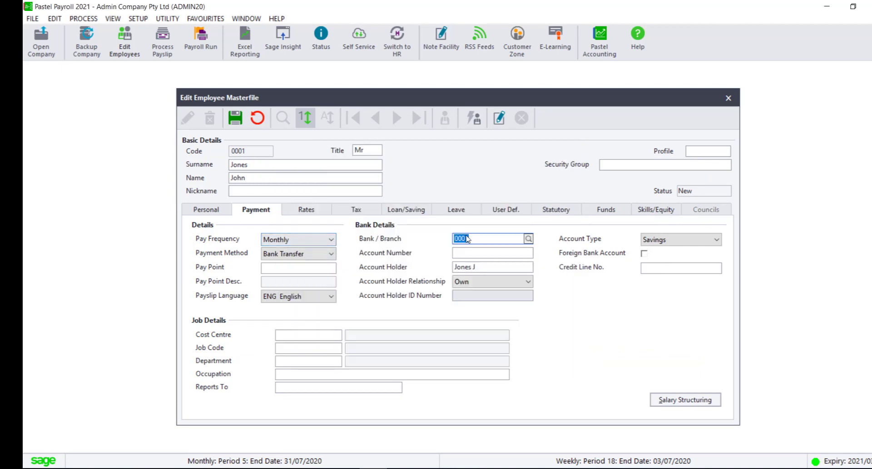
left_click(474, 257)
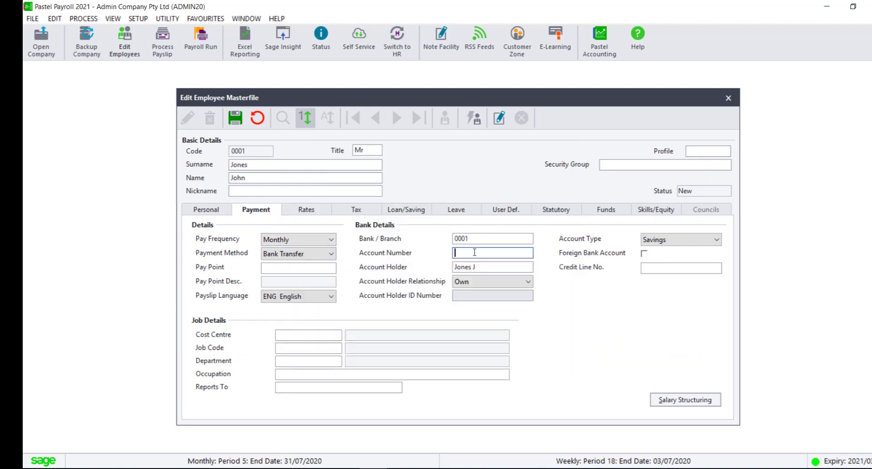
type("123456987")
left_click(711, 241)
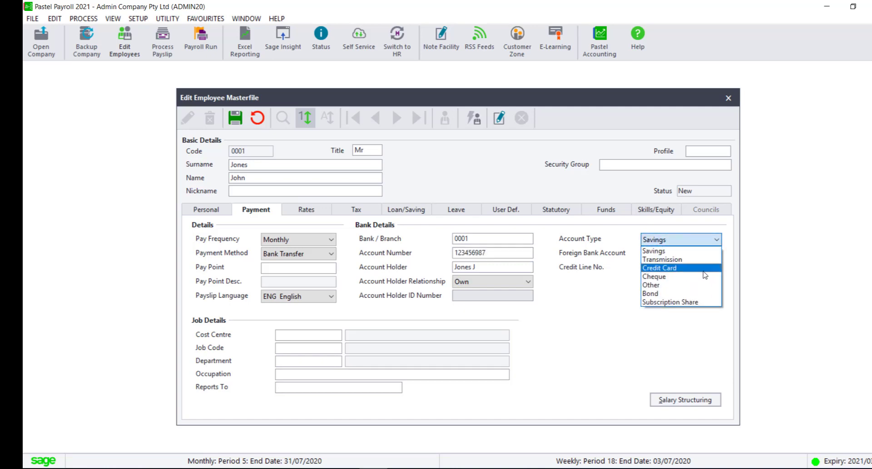
left_click(705, 277)
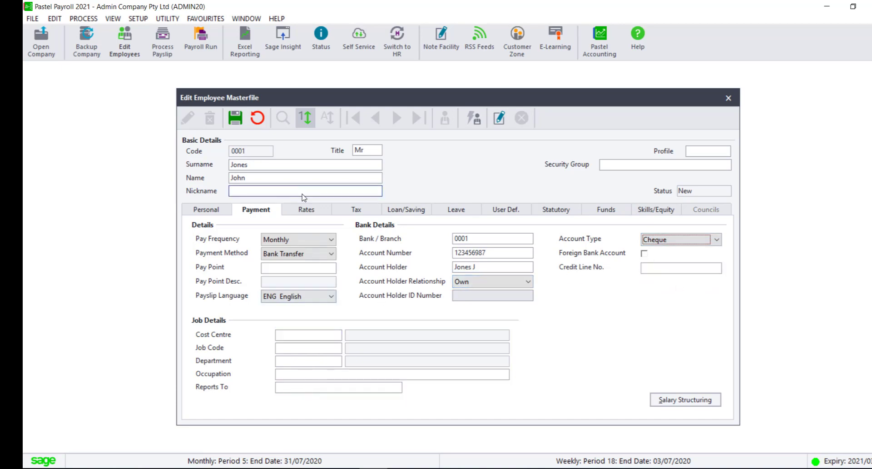
- Under Rates > Working Days, enter 8 hours per day, 40 hours per week, 21.67 days per month
left_click(305, 210)
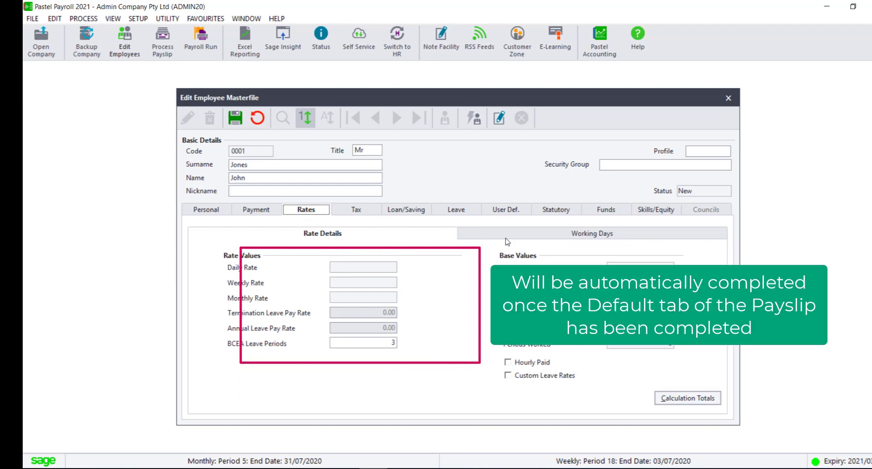
left_click(542, 239)
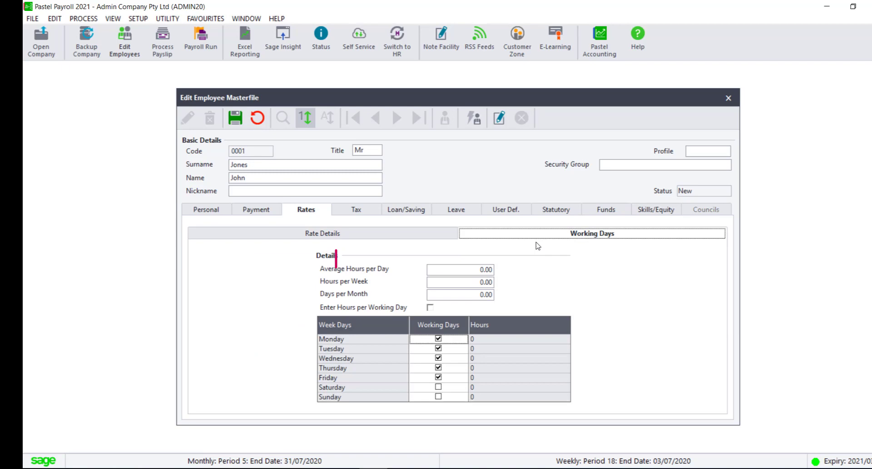
left_click(476, 268)
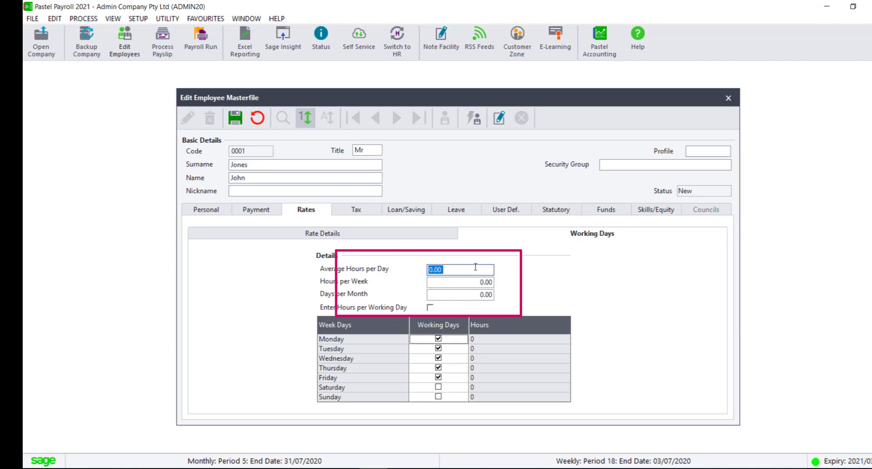
type("8")
key("Tab")
type("40")
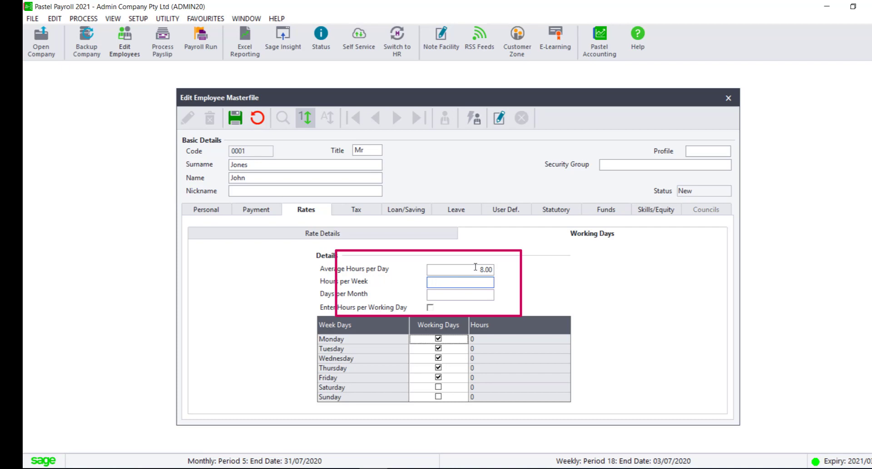
key("Tab")
type("21.67")
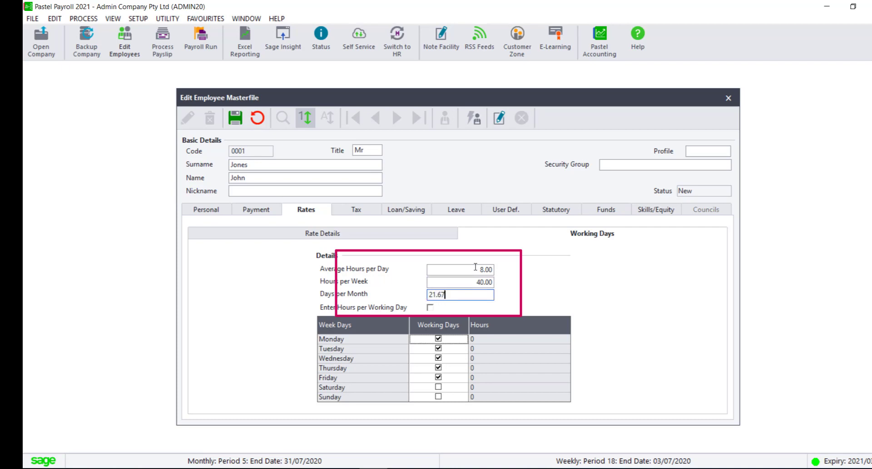
key("Tab")
- On the Tax page, choose Permanent employment and B-Individual without ID/Passport as nature of person
left_click(356, 210)
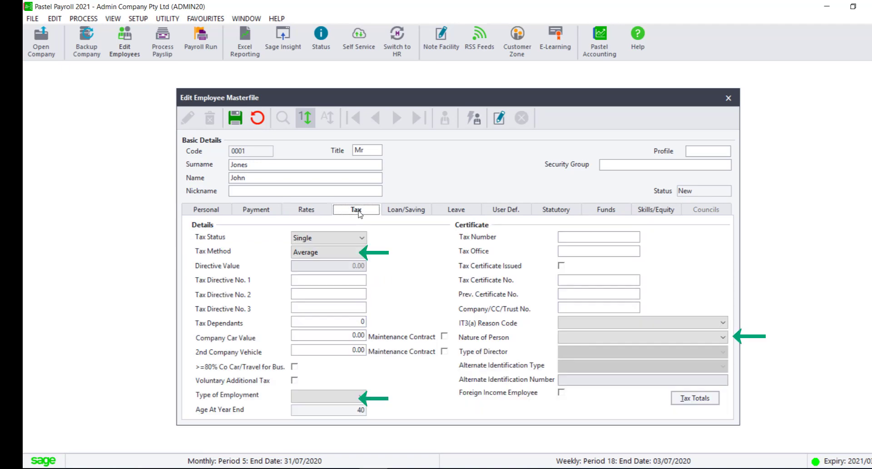
left_click(350, 396)
left_click(350, 416)
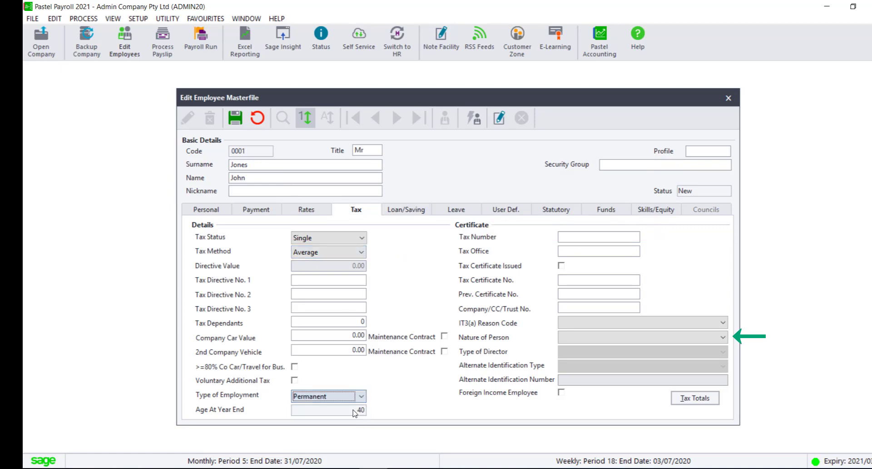
left_click(725, 339)
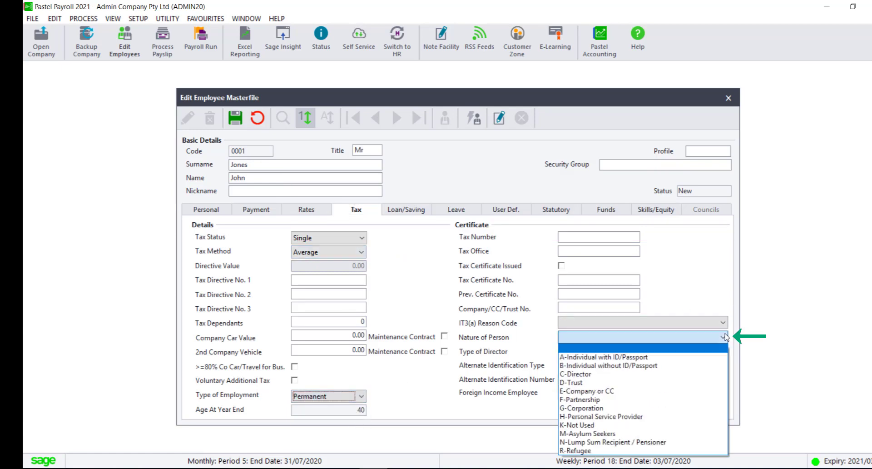
left_click(717, 357)
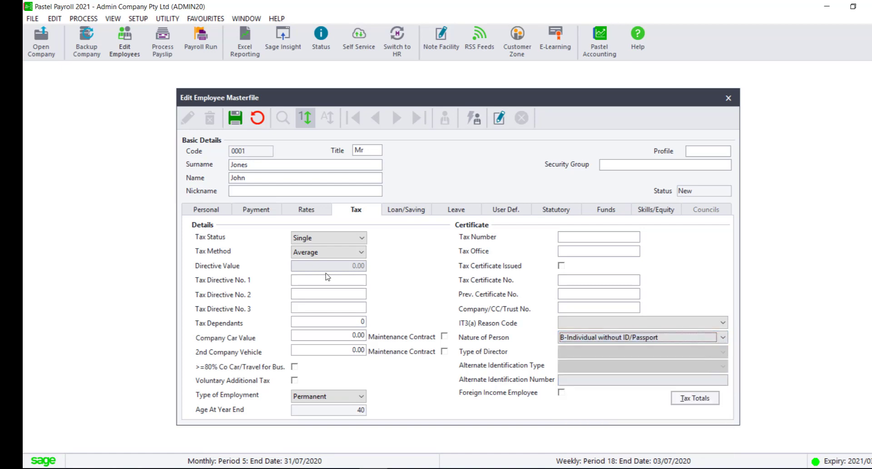
- Go to the Statutory page and bring up the Standard Industry Classification lookup
left_click(397, 208)
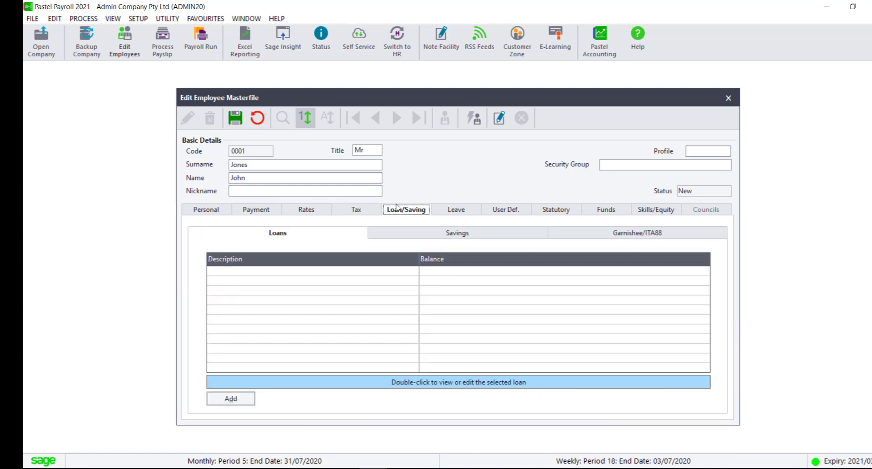
left_click(459, 212)
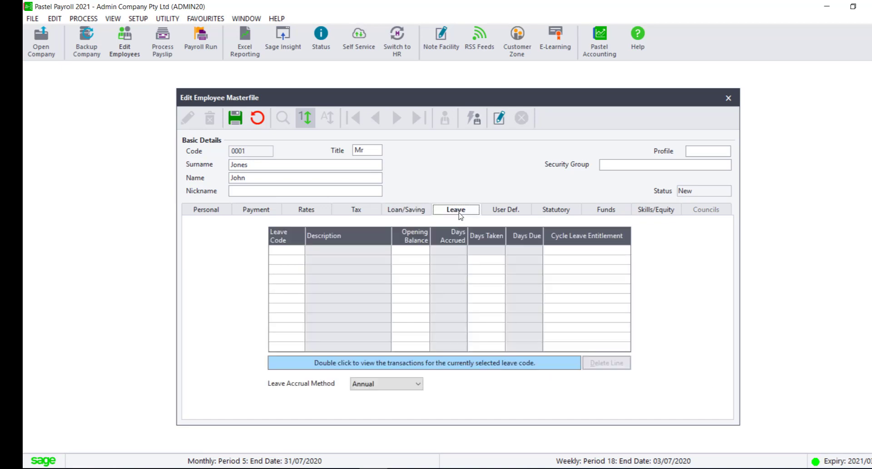
left_click(518, 211)
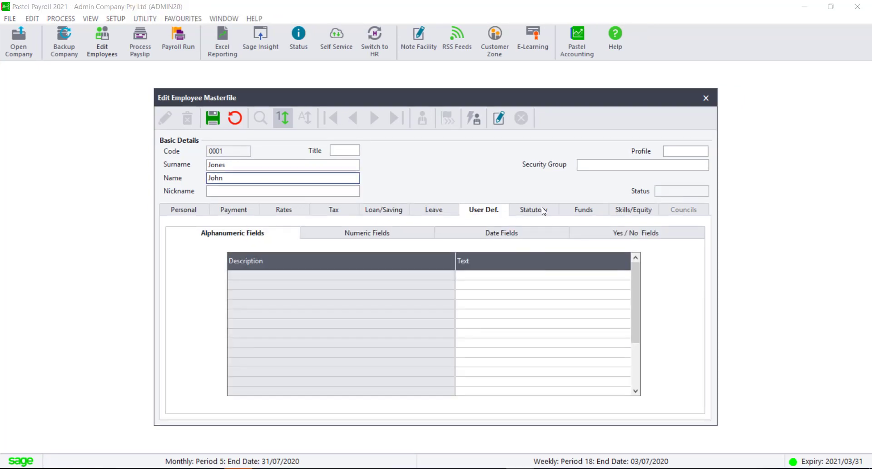
left_click(544, 212)
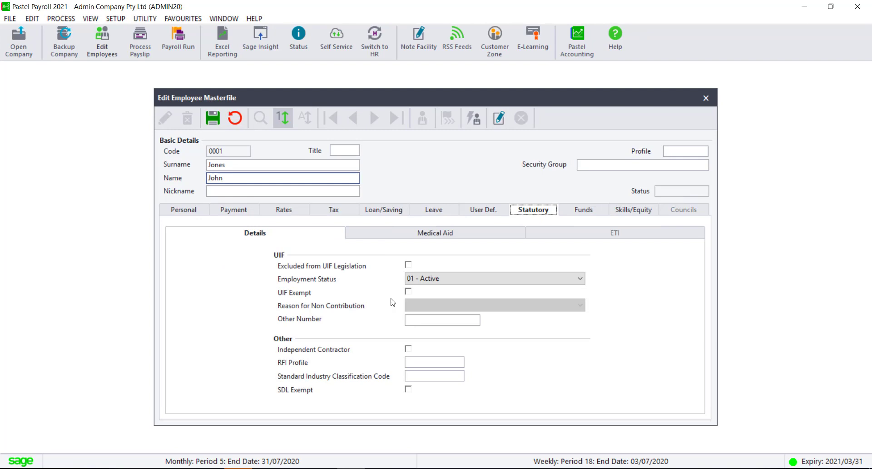
left_click(436, 379)
left_click(460, 376)
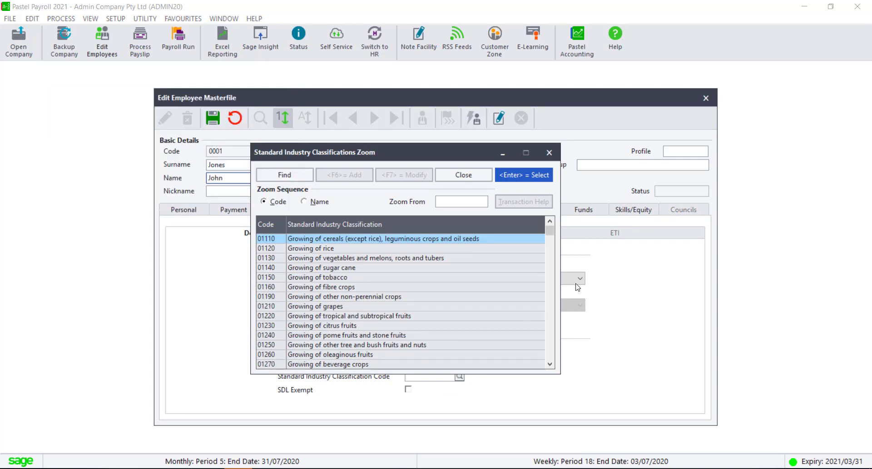
- Sort the classifications by name, jump to W and select Web portals
left_click(552, 257)
left_click(552, 285)
left_click(550, 315)
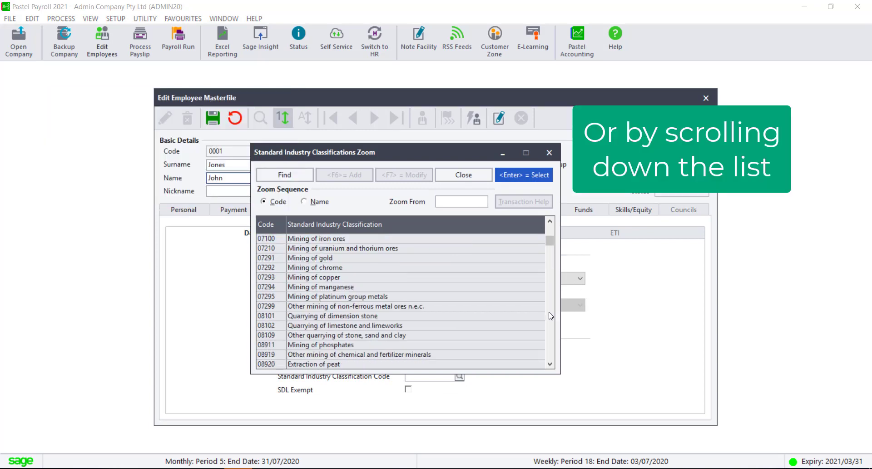
left_click(551, 317)
left_click(553, 334)
left_click(554, 332)
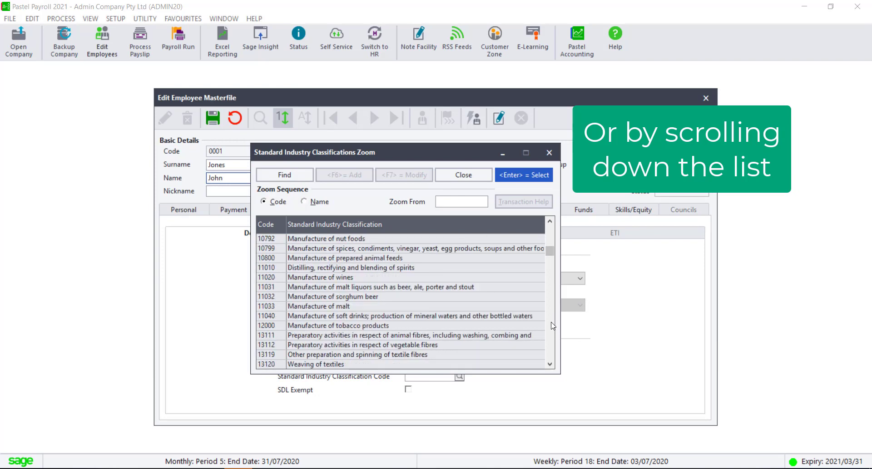
left_click(304, 201)
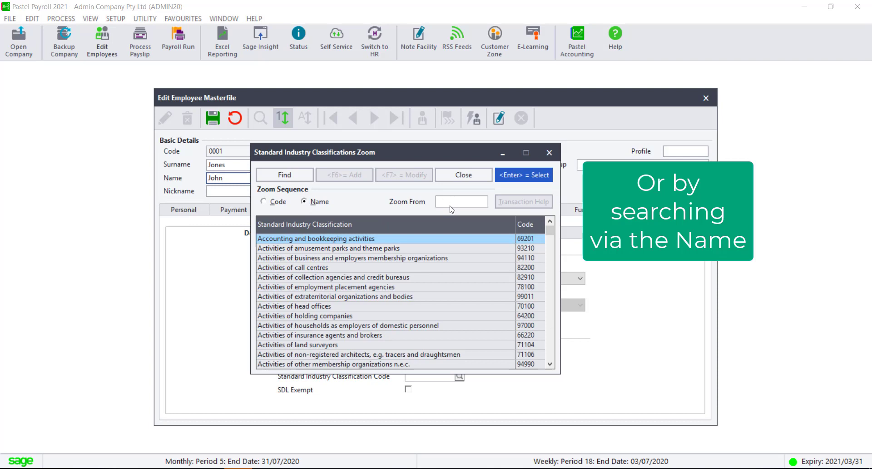
type("W")
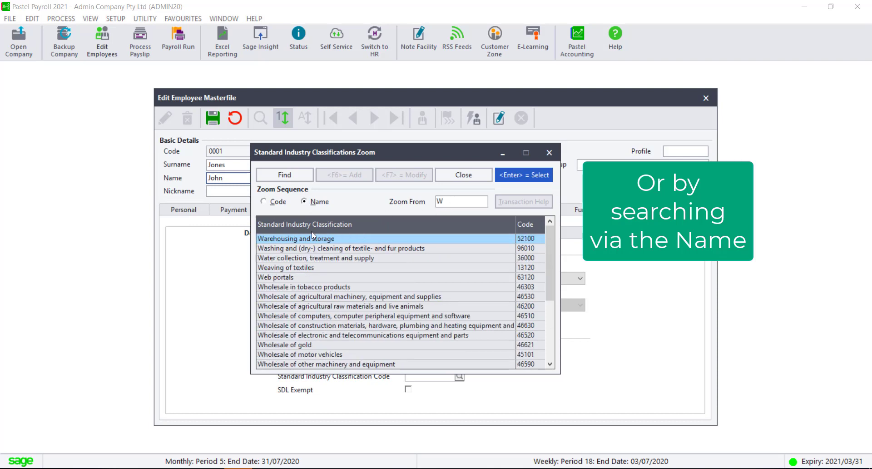
left_click(283, 278)
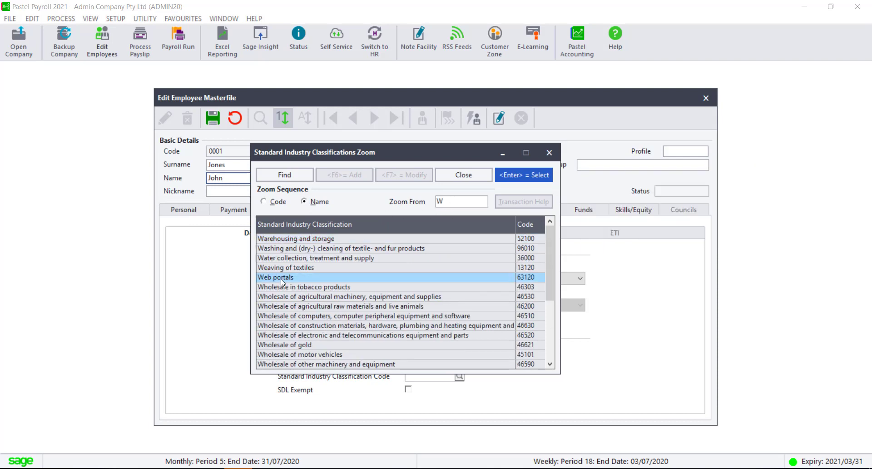
- Apply Web portals (63120) as the SIC code, then view the Funds and Skills/Equity pages
double_click(283, 278)
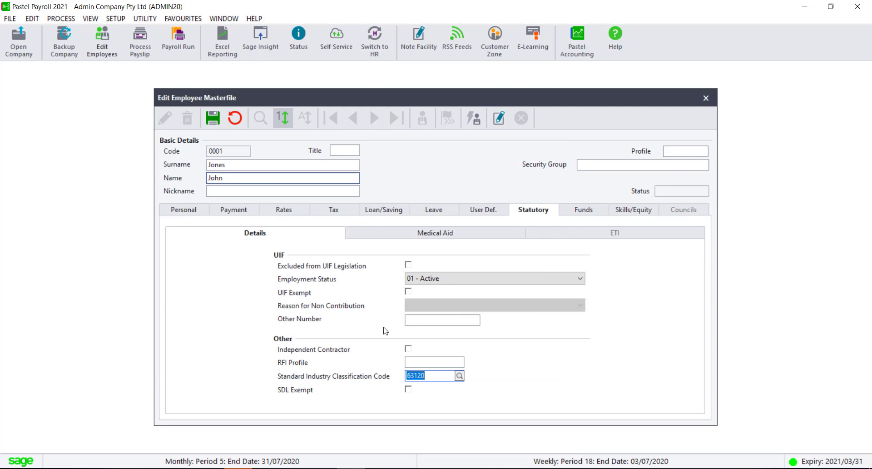
left_click(583, 212)
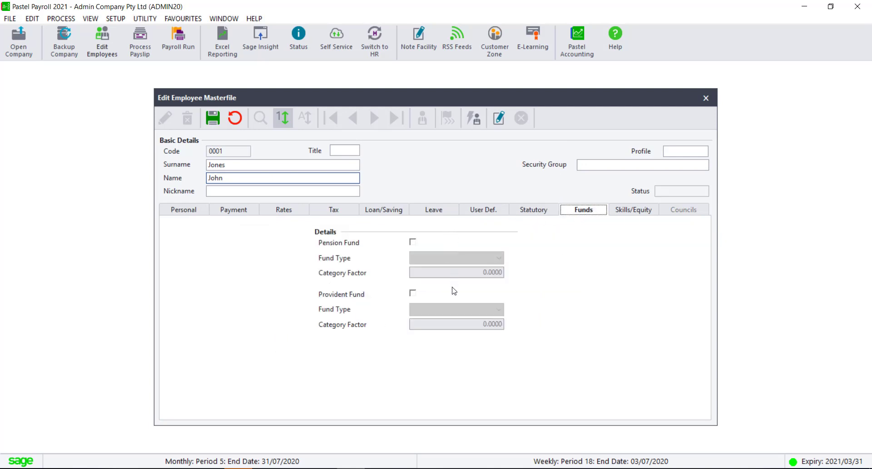
left_click(645, 212)
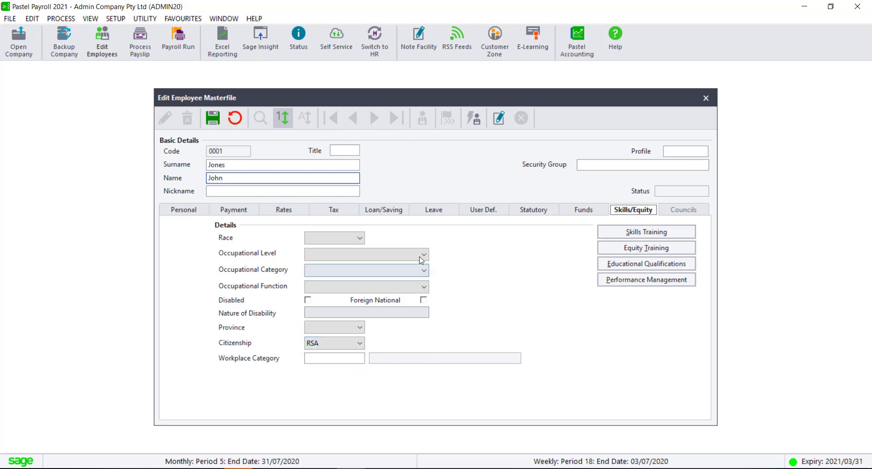
- Save the new employee's masterfile, accepting the mandatory payslip transactions when prompted
left_click(215, 121)
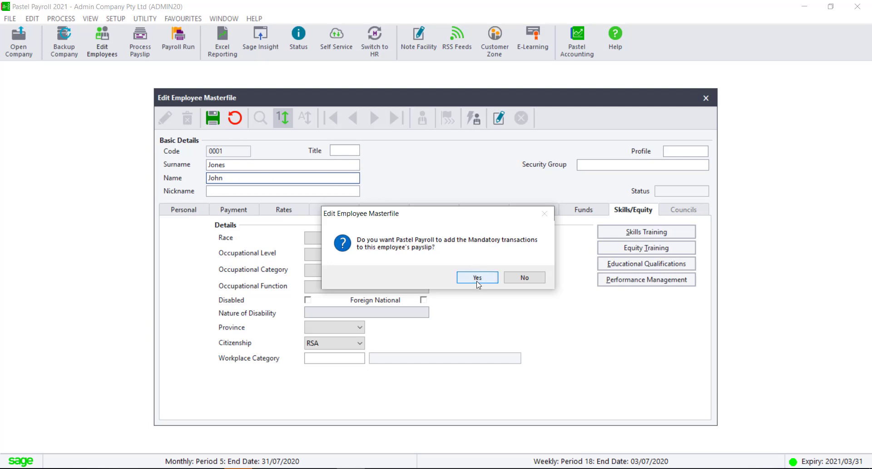
left_click(478, 278)
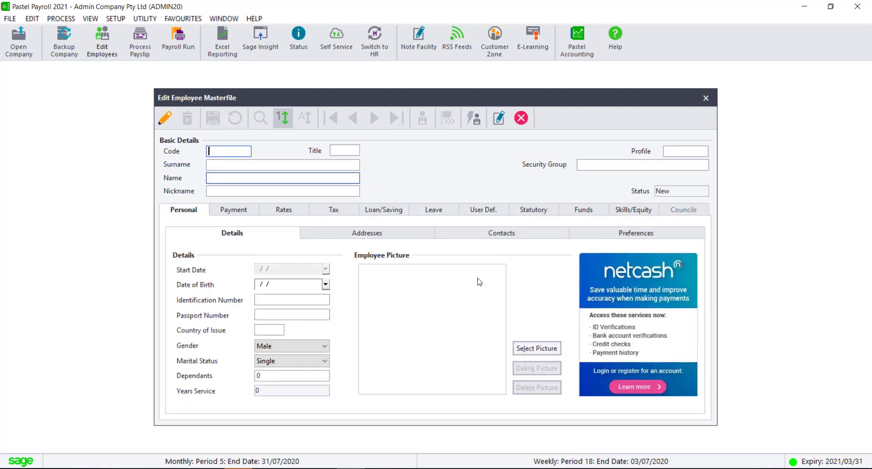